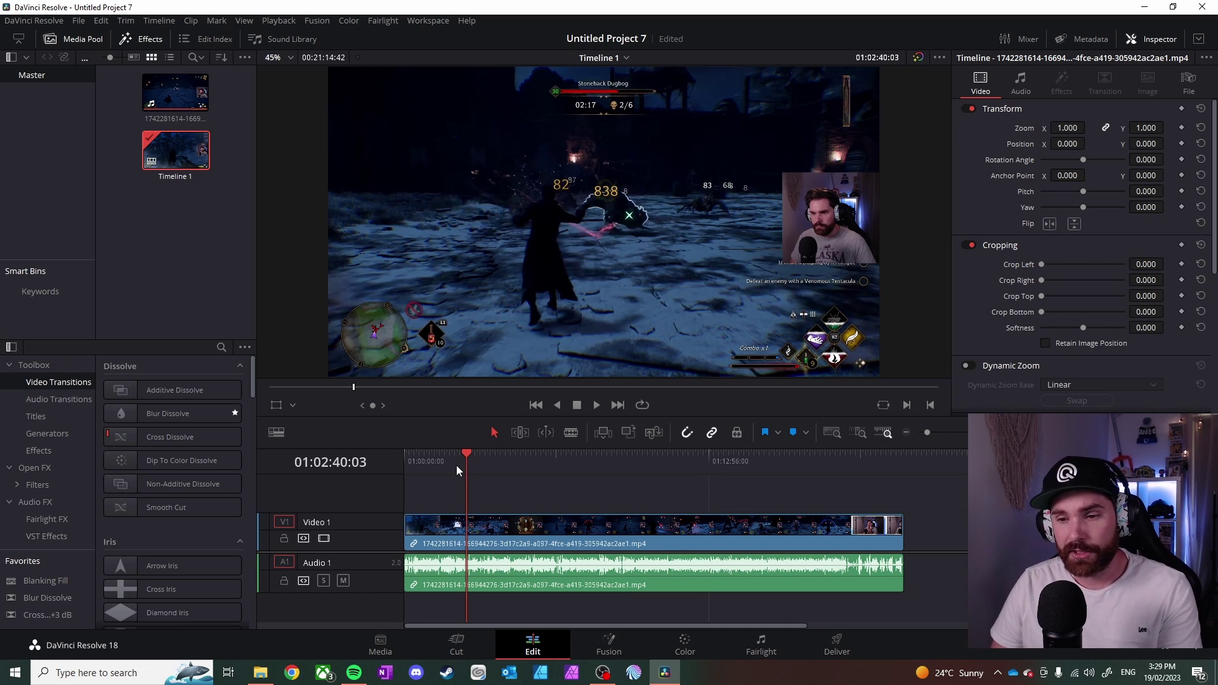
- Review the gameplay recording, import it into the Media Pool, and match the project frame rate to it
{"action": "left_click", "coordinate": [458, 463]}
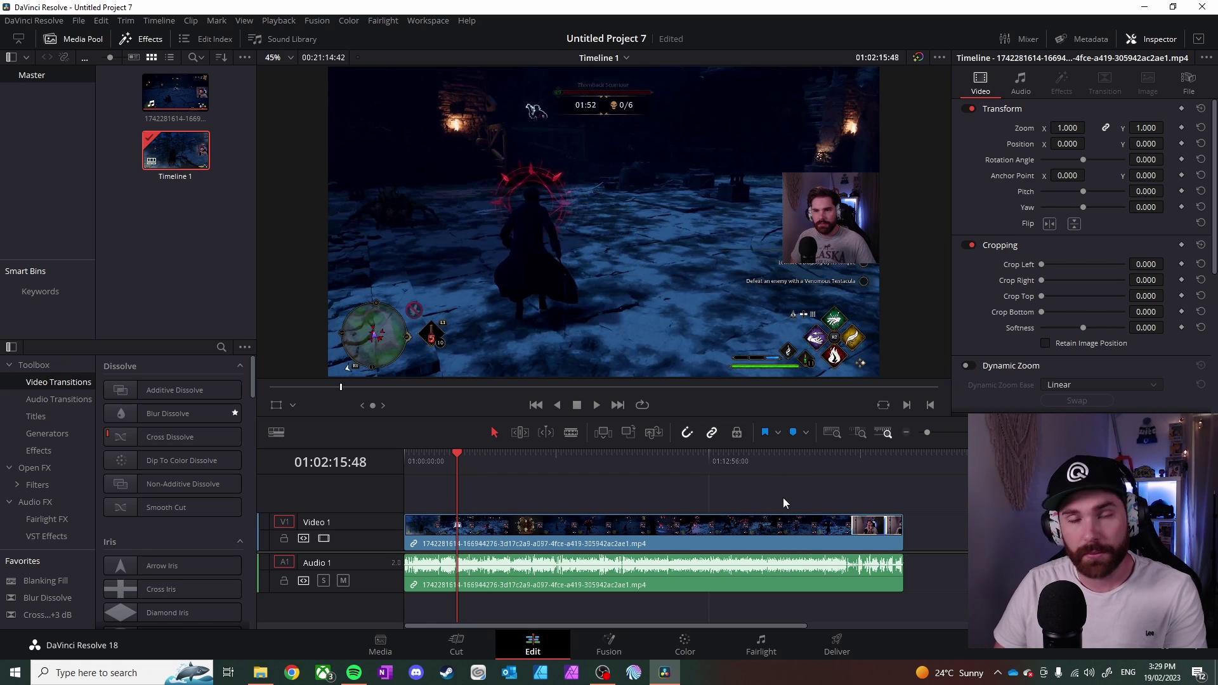
{"action": "left_click", "coordinate": [454, 459]}
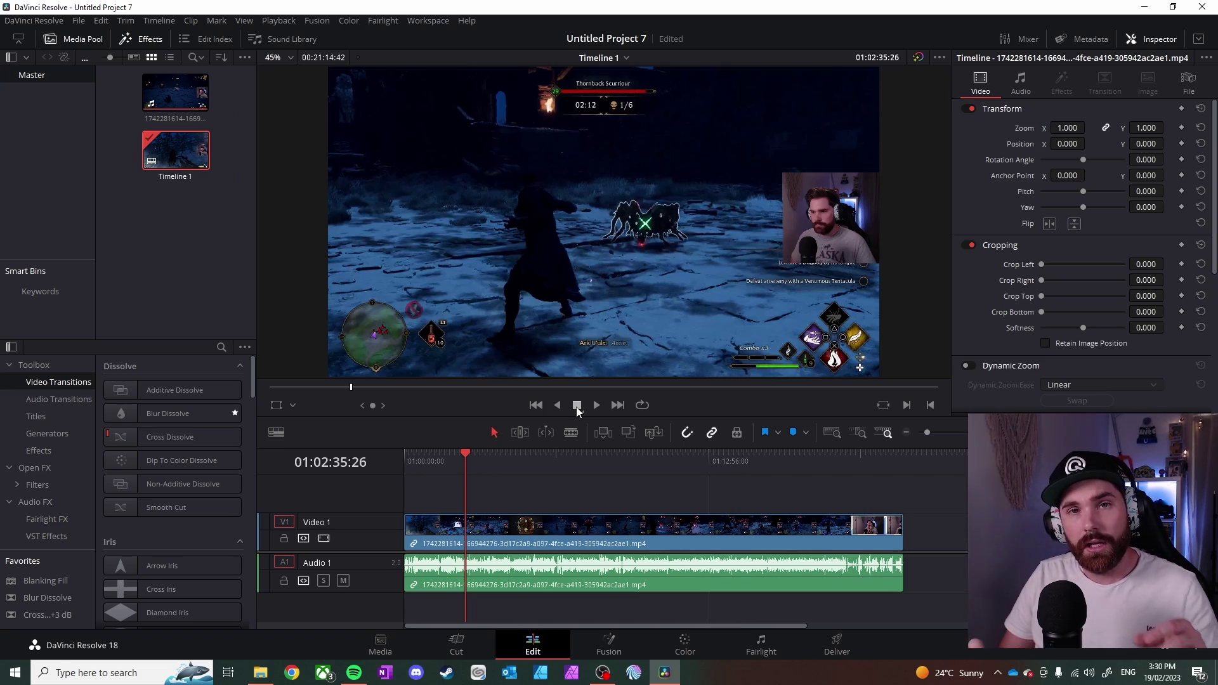
{"action": "left_click", "coordinate": [771, 456]}
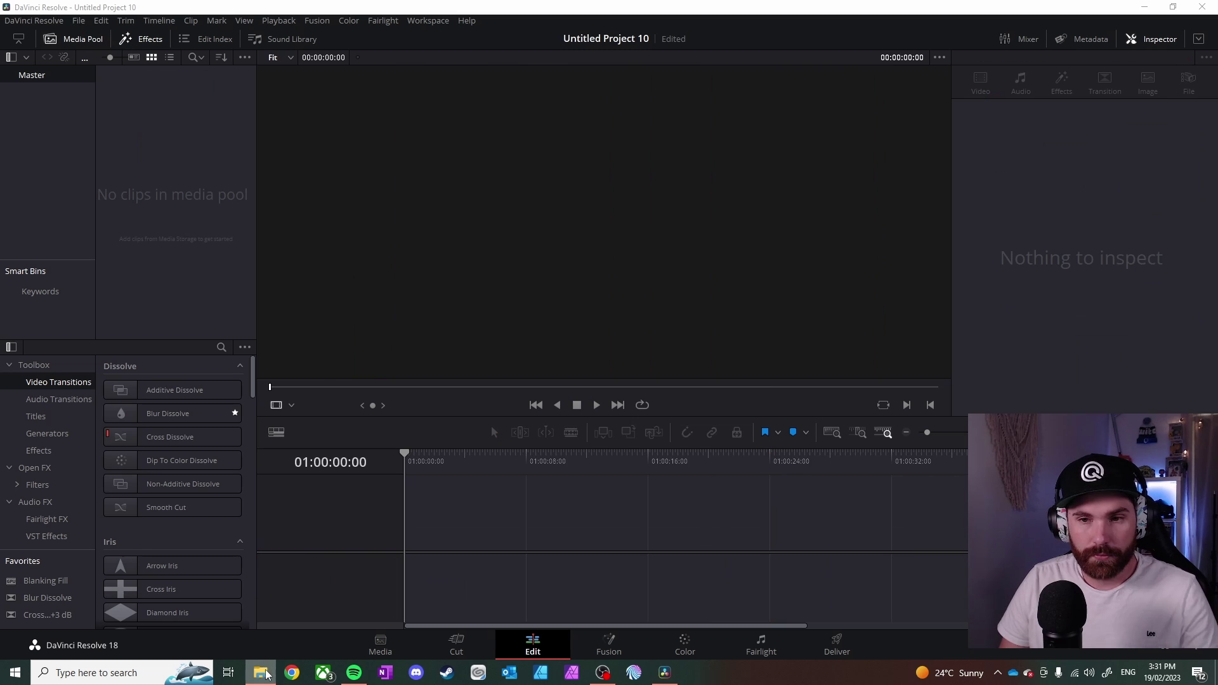
{"action": "left_click_drag", "start_coordinate": [1, 158], "coordinate": [156, 156]}
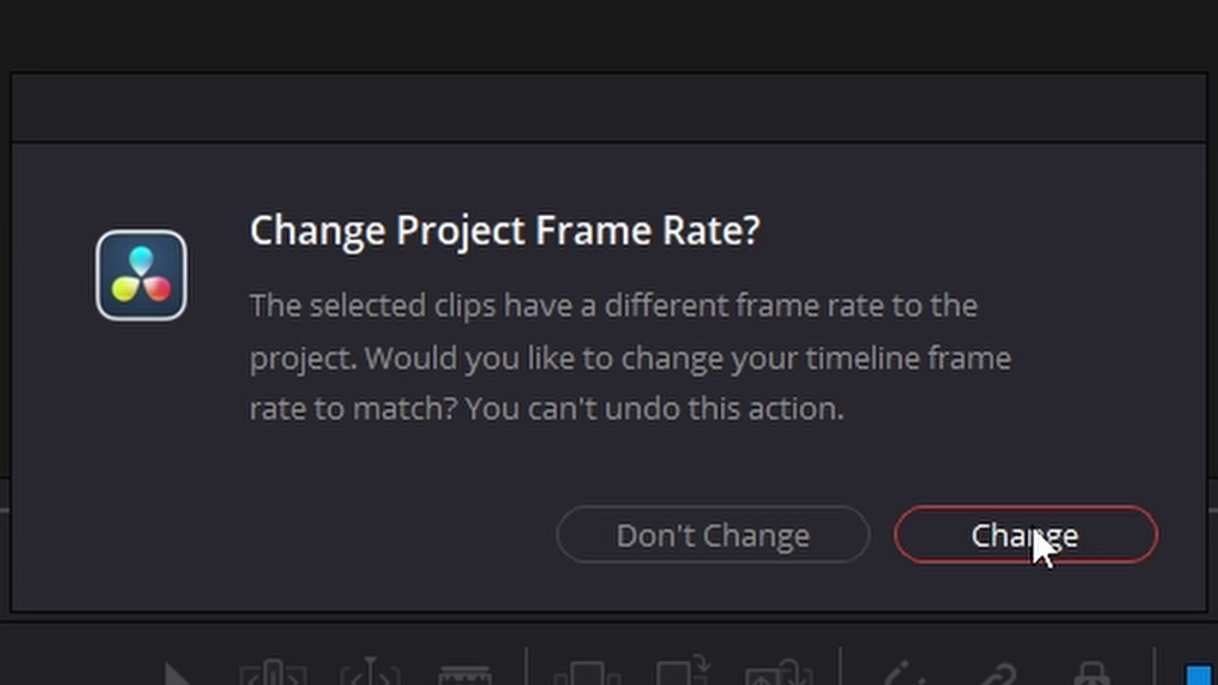
{"action": "left_click", "coordinate": [1035, 535]}
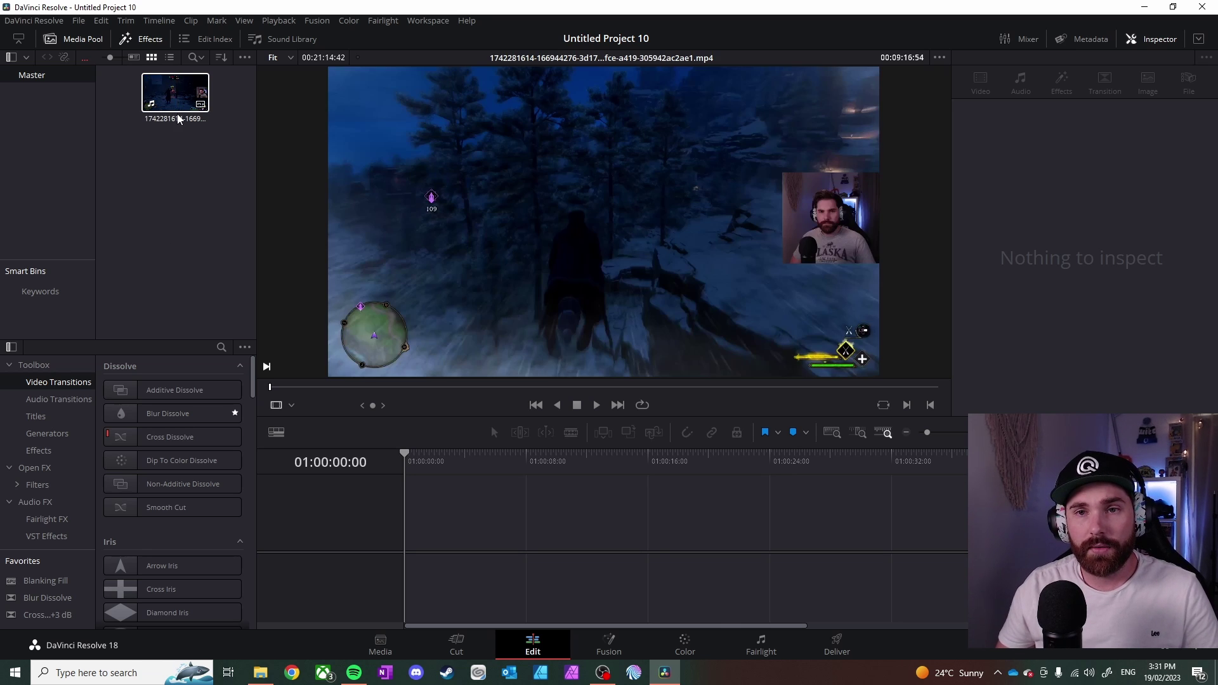
- Put the gameplay clip on new Timeline 1 and play it from around the 01:15 mark
{"action": "left_click_drag", "start_coordinate": [176, 109], "coordinate": [423, 528]}
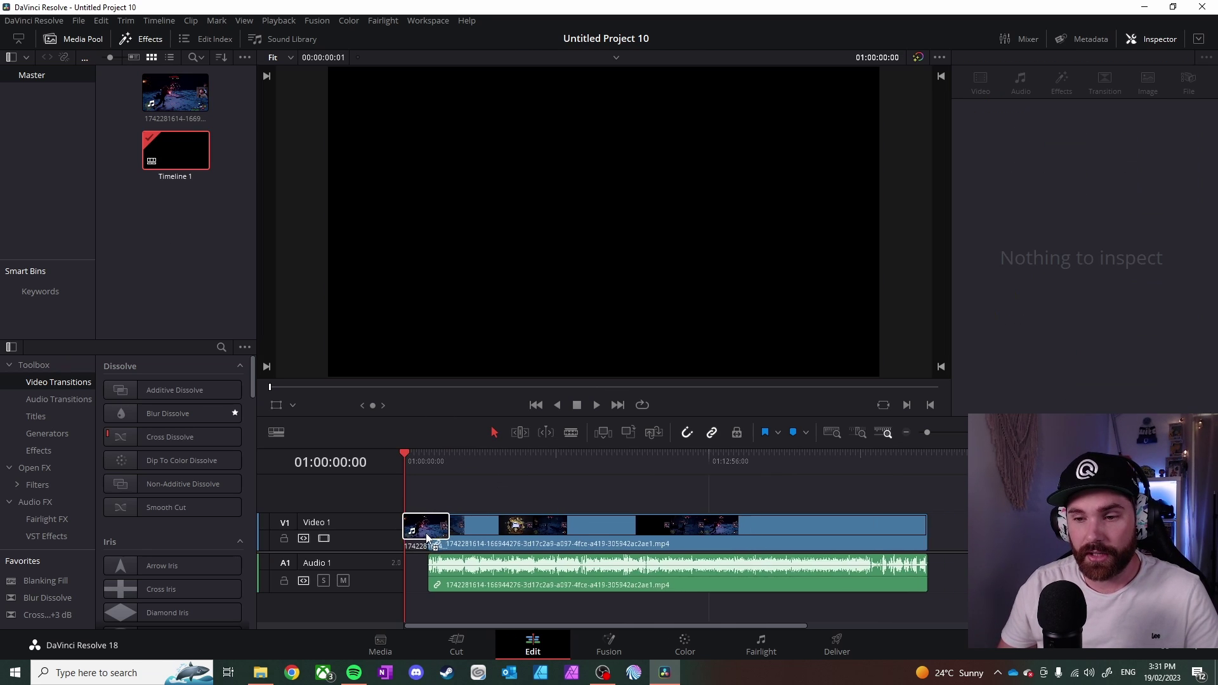
{"action": "left_click", "coordinate": [466, 460]}
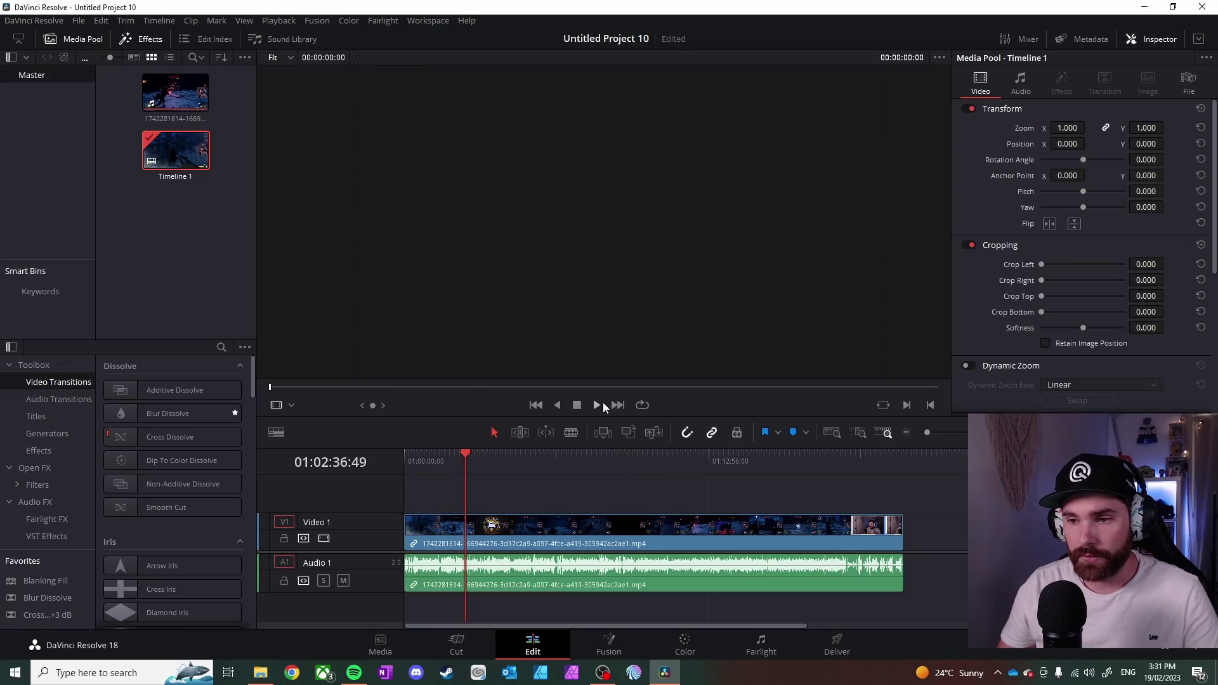
{"action": "left_click", "coordinate": [779, 459]}
{"action": "left_click", "coordinate": [598, 405]}
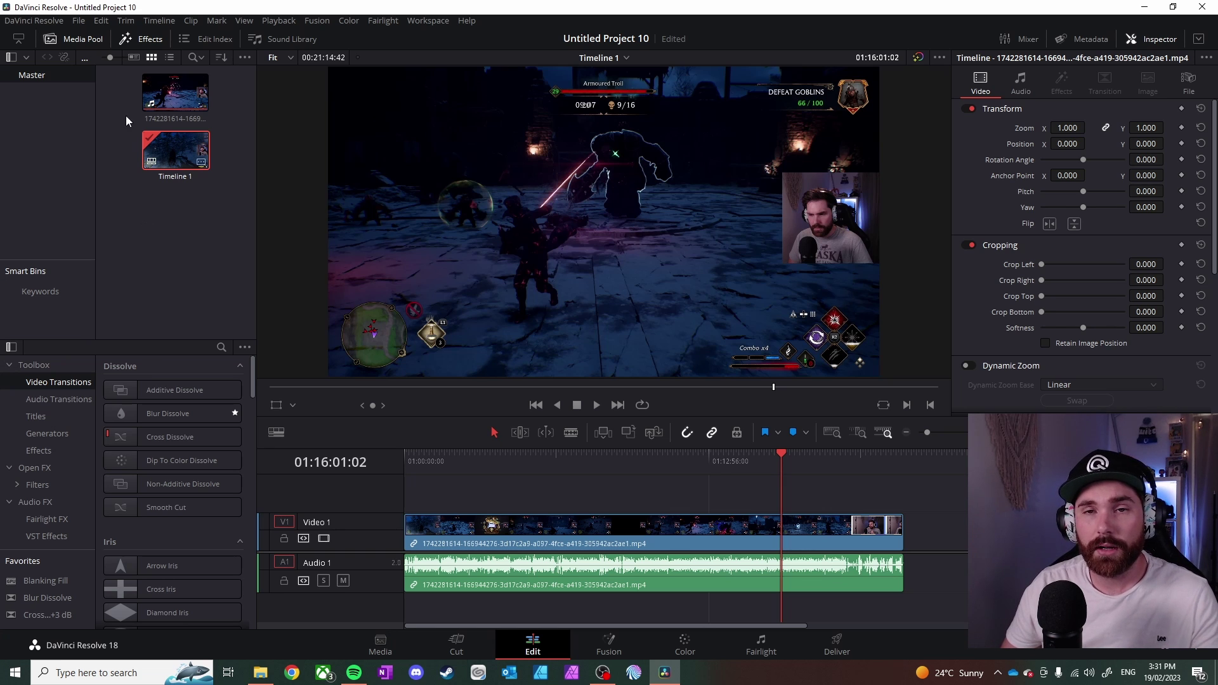
{"action": "left_click", "coordinate": [79, 20]}
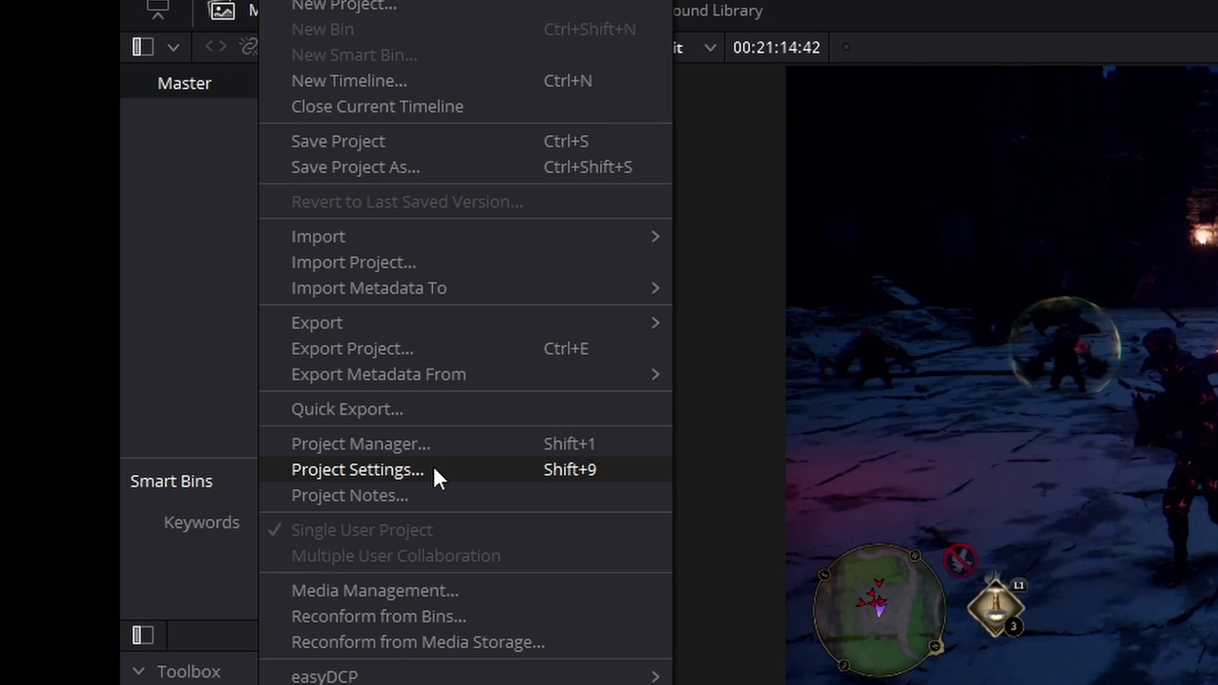
{"action": "left_click", "coordinate": [436, 472]}
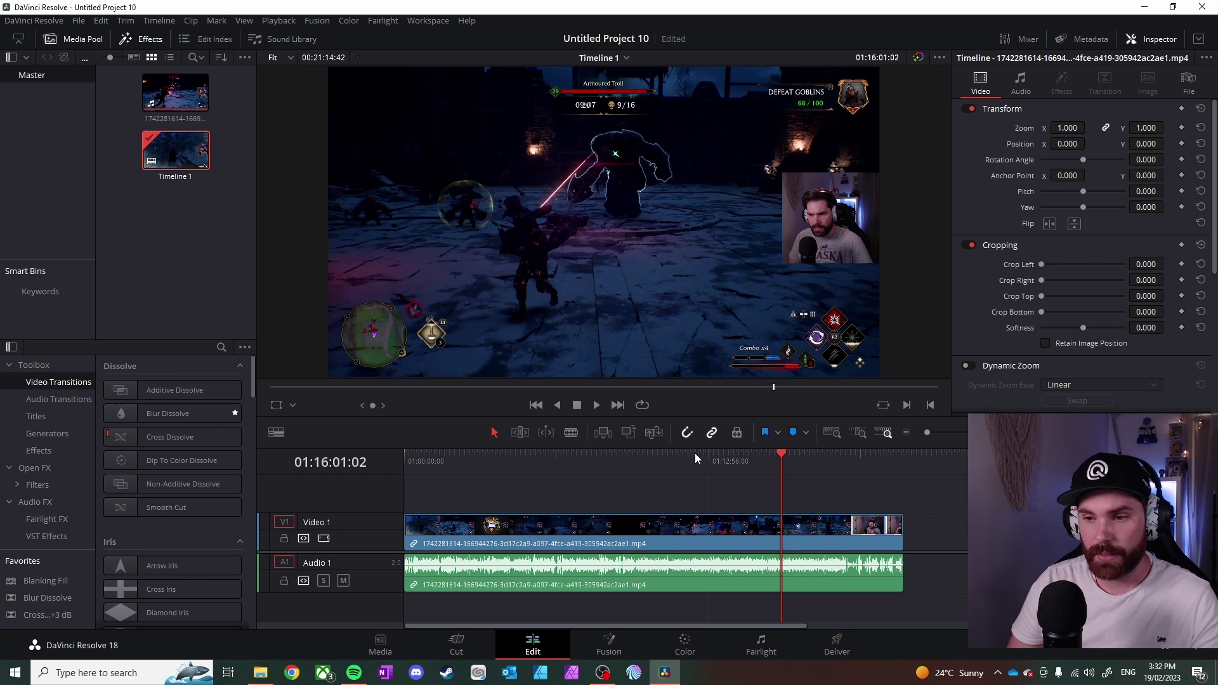
- Clear the video and audio clips off the timeline and delete Timeline 1 from the Media Pool
{"action": "left_click_drag", "start_coordinate": [956, 516], "coordinate": [508, 590]}
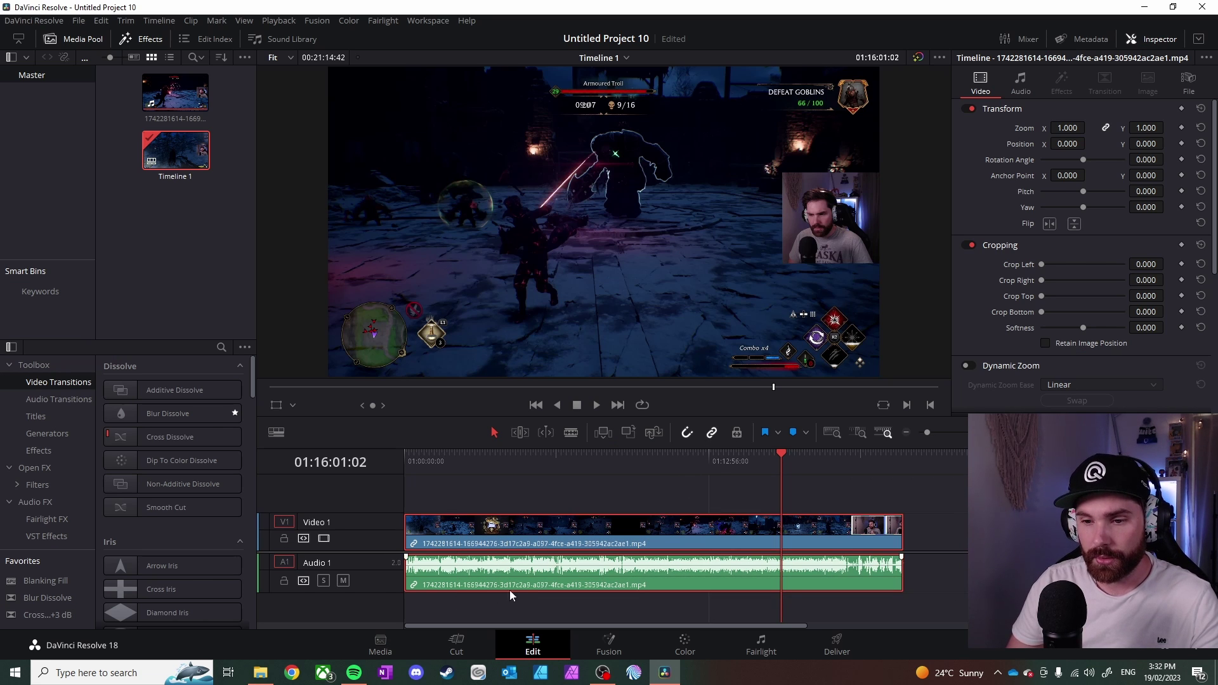
{"action": "key", "text": "Delete"}
{"action": "left_click", "coordinate": [182, 148]}
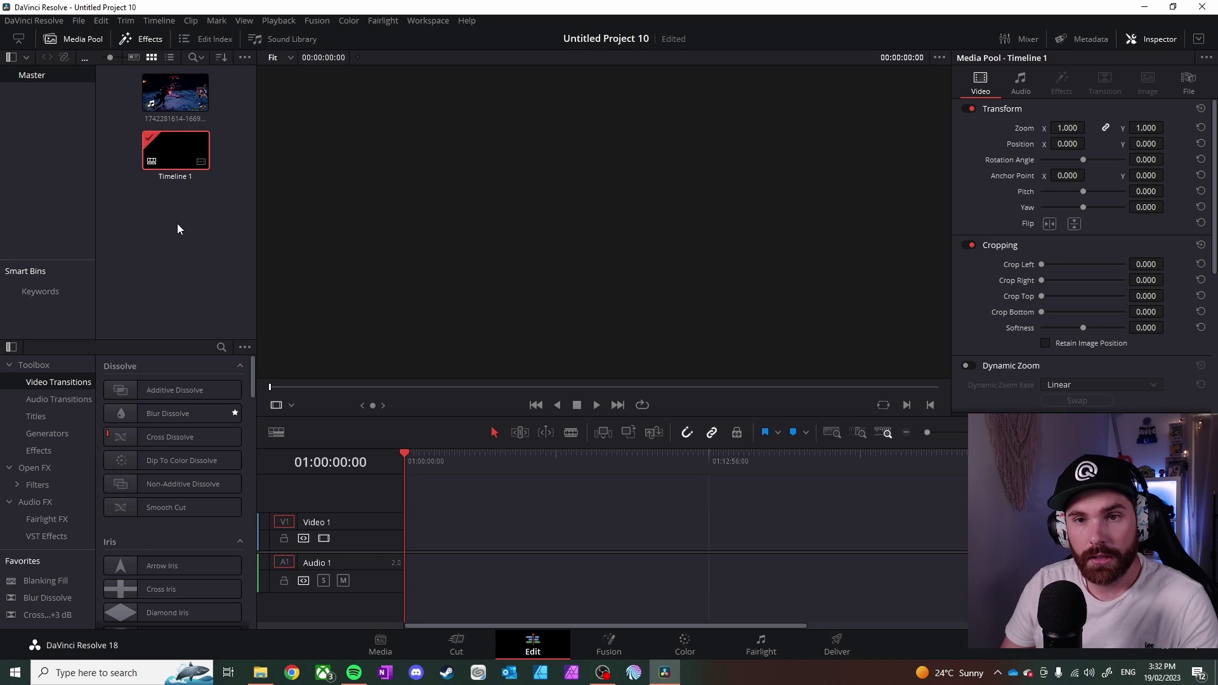
{"action": "left_click", "coordinate": [448, 530]}
{"action": "left_click", "coordinate": [168, 155]}
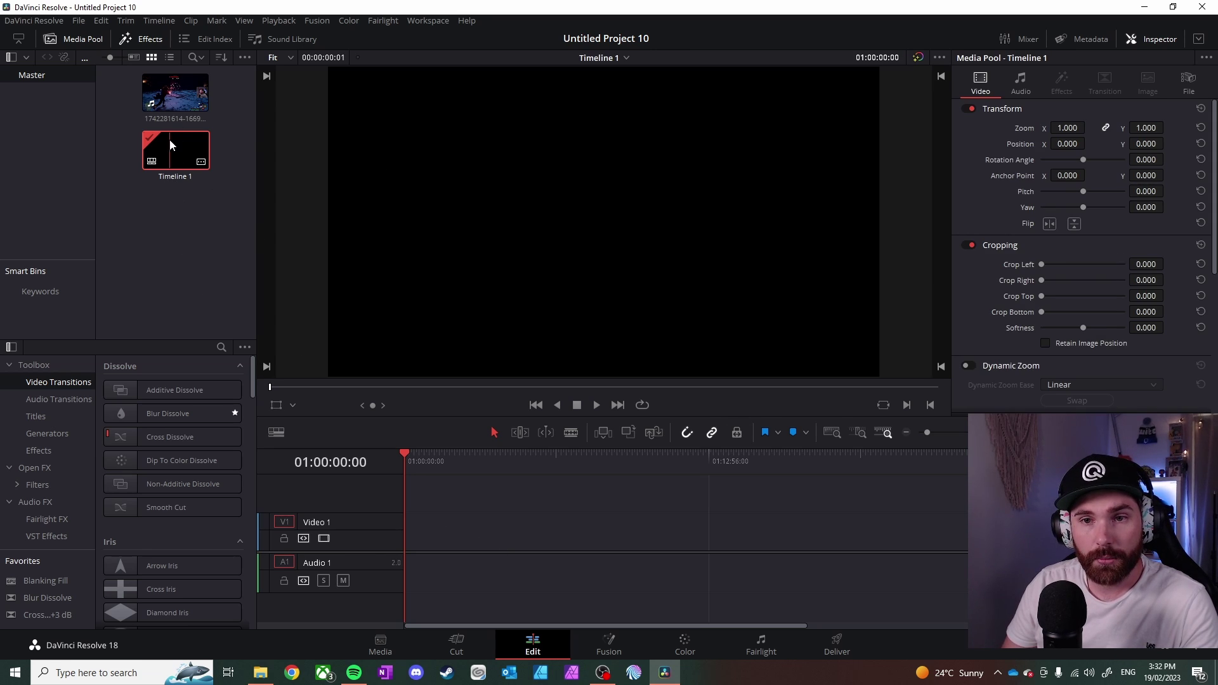
{"action": "key", "text": "Delete"}
{"action": "left_click", "coordinate": [722, 390]}
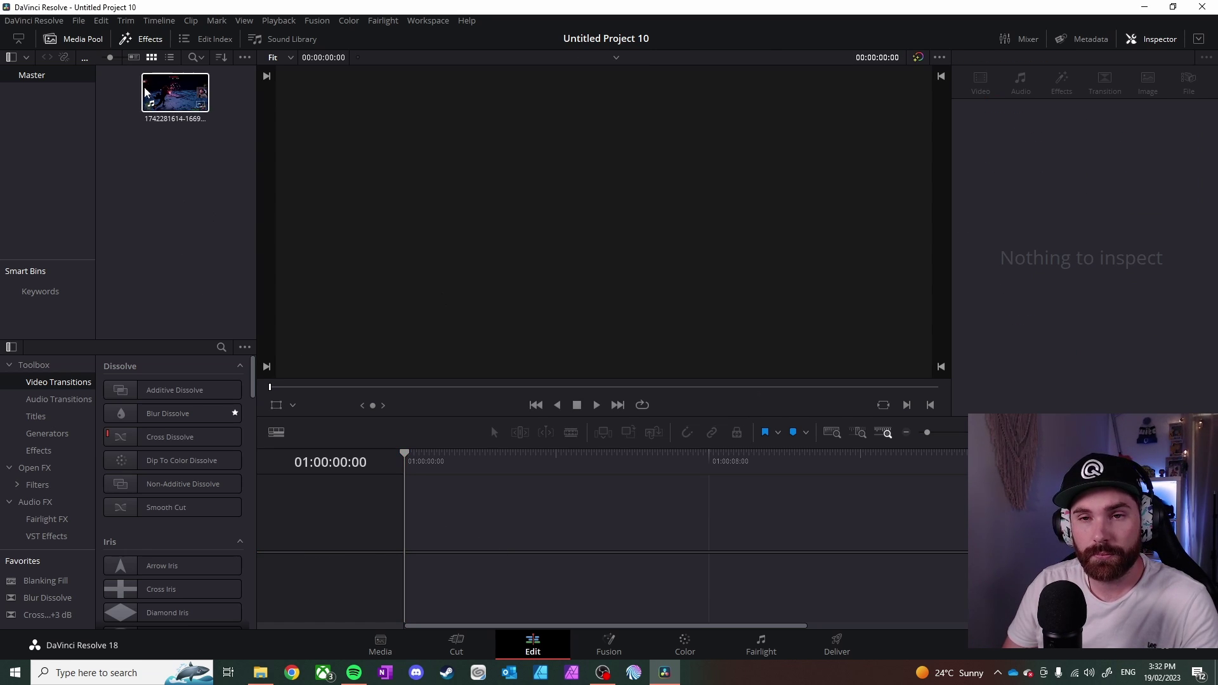
- Set the project's timeline frame rate to 60 in Project Settings, then place the clip on a new timeline
{"action": "left_click", "coordinate": [78, 20]}
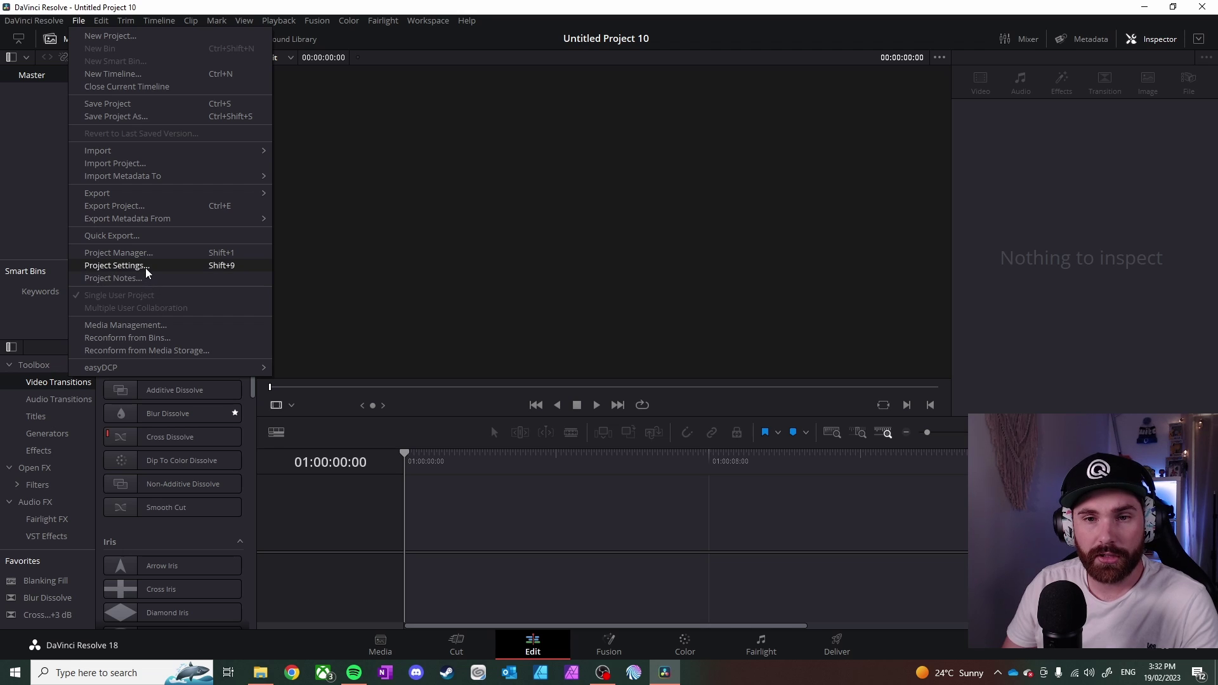
{"action": "left_click", "coordinate": [112, 265]}
{"action": "left_click", "coordinate": [613, 240]}
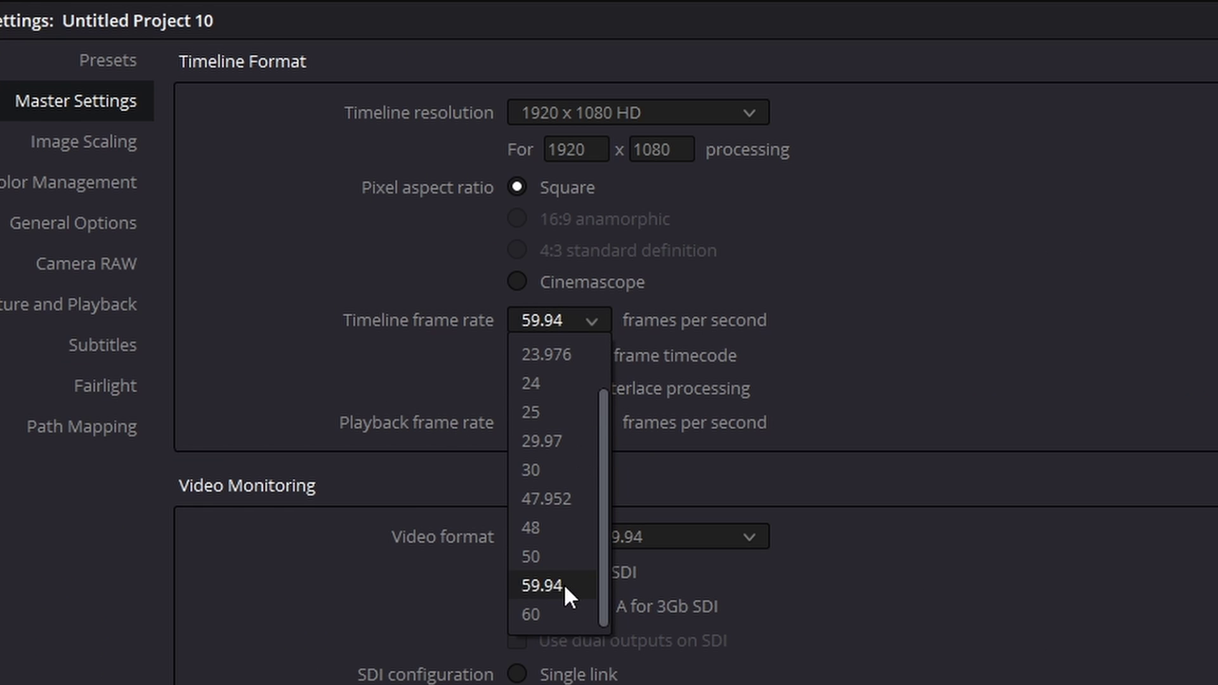
{"action": "left_click", "coordinate": [559, 612]}
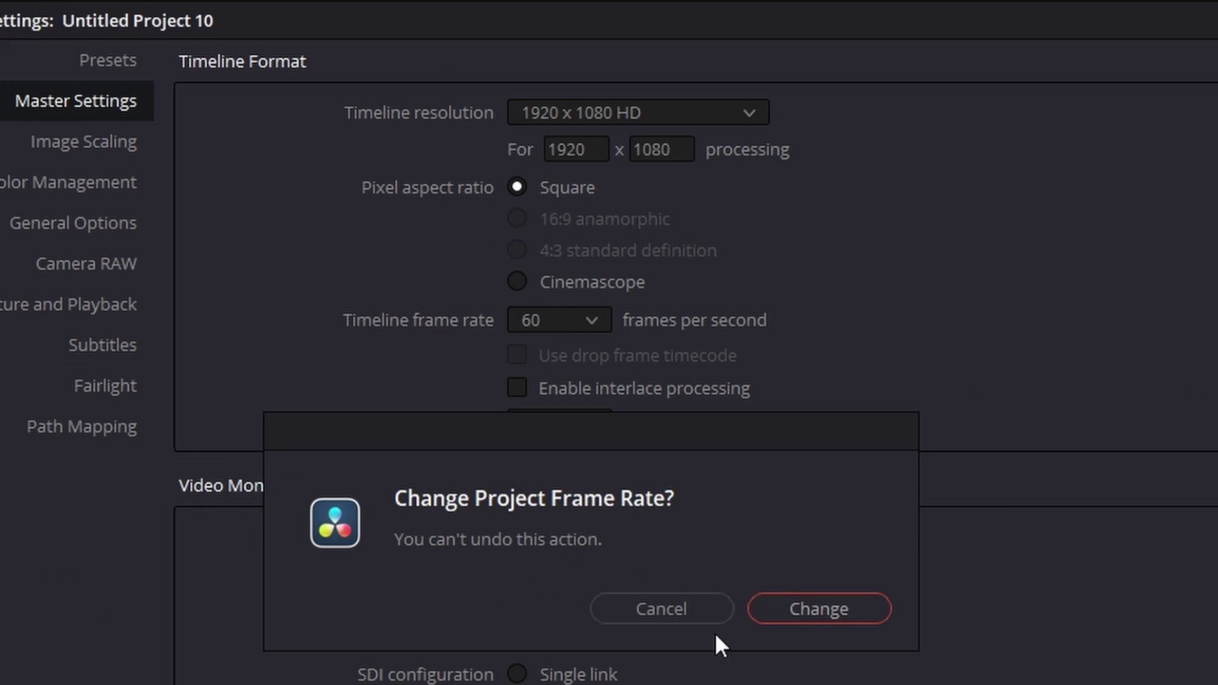
{"action": "left_click", "coordinate": [813, 610]}
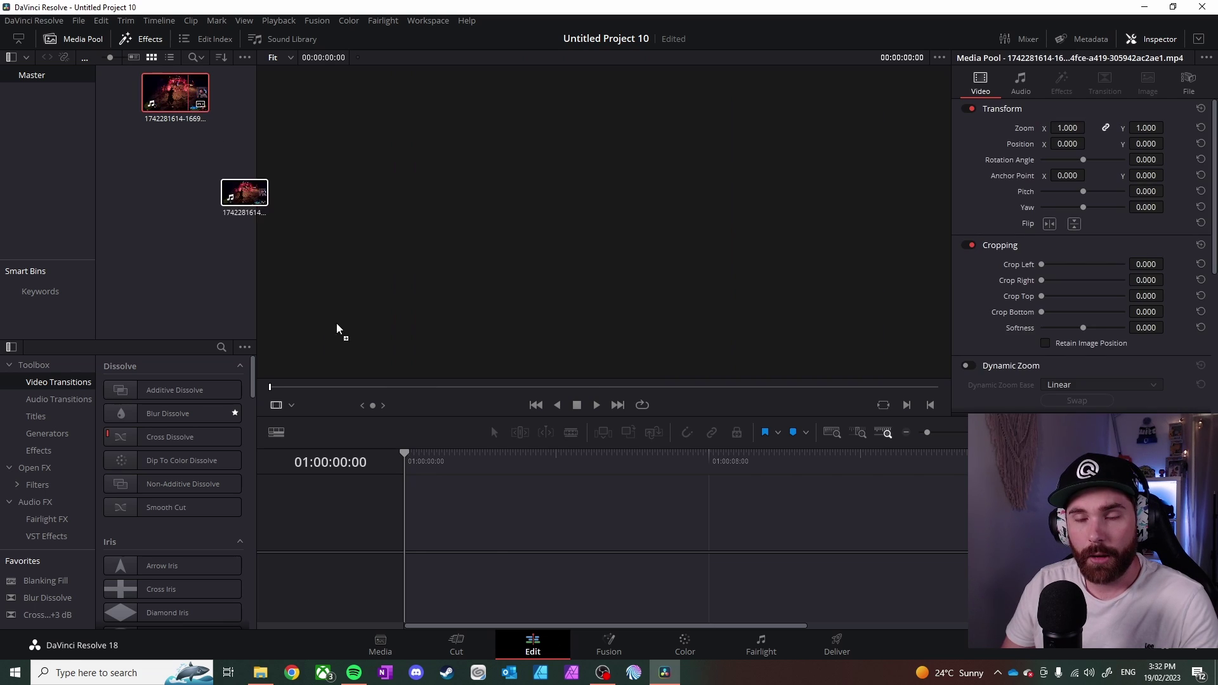
{"action": "left_click_drag", "start_coordinate": [337, 329], "coordinate": [409, 545]}
- Play the rebuilt 60 fps Timeline 1 from around 01:15:29 to check the gameplay clip
{"action": "left_click", "coordinate": [531, 454]}
{"action": "left_click", "coordinate": [769, 457]}
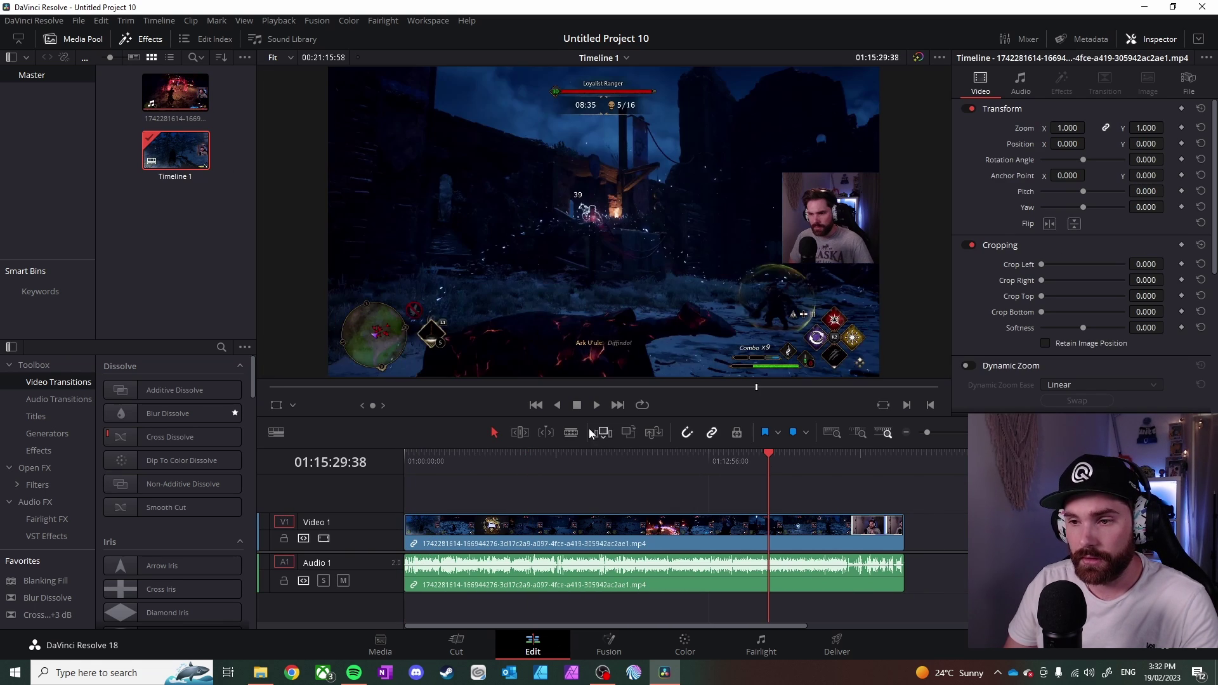
{"action": "left_click", "coordinate": [596, 404]}
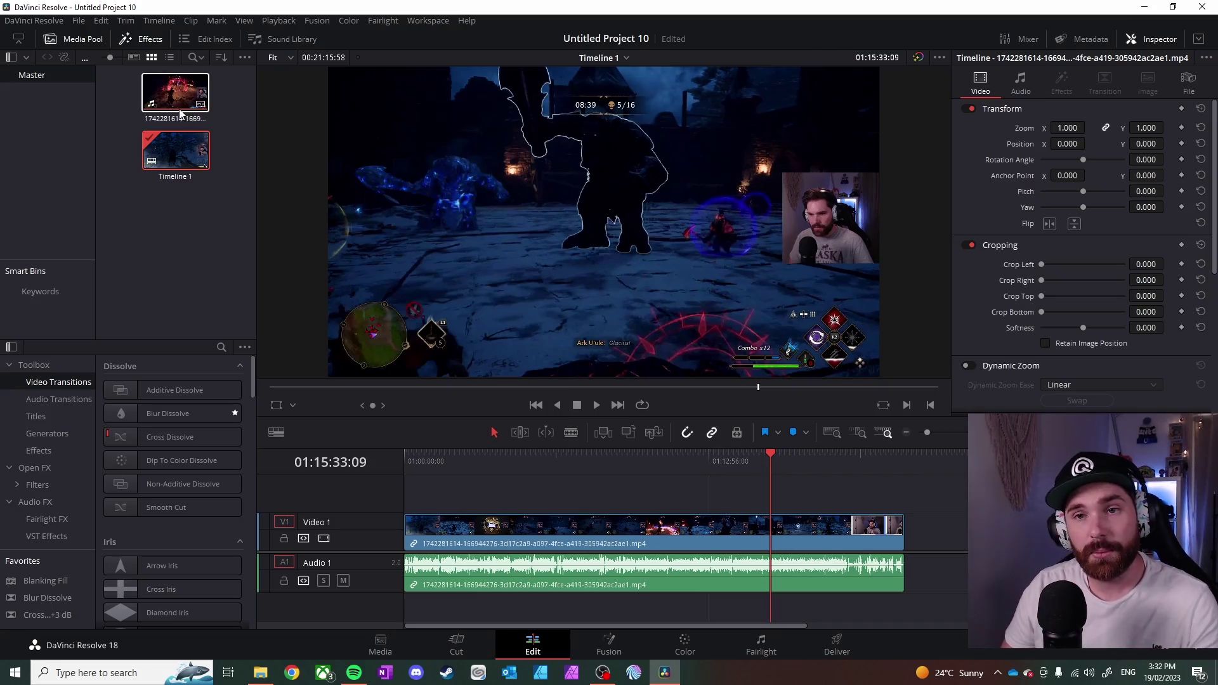
{"action": "right_click", "coordinate": [172, 92]}
{"action": "left_click", "coordinate": [136, 179]}
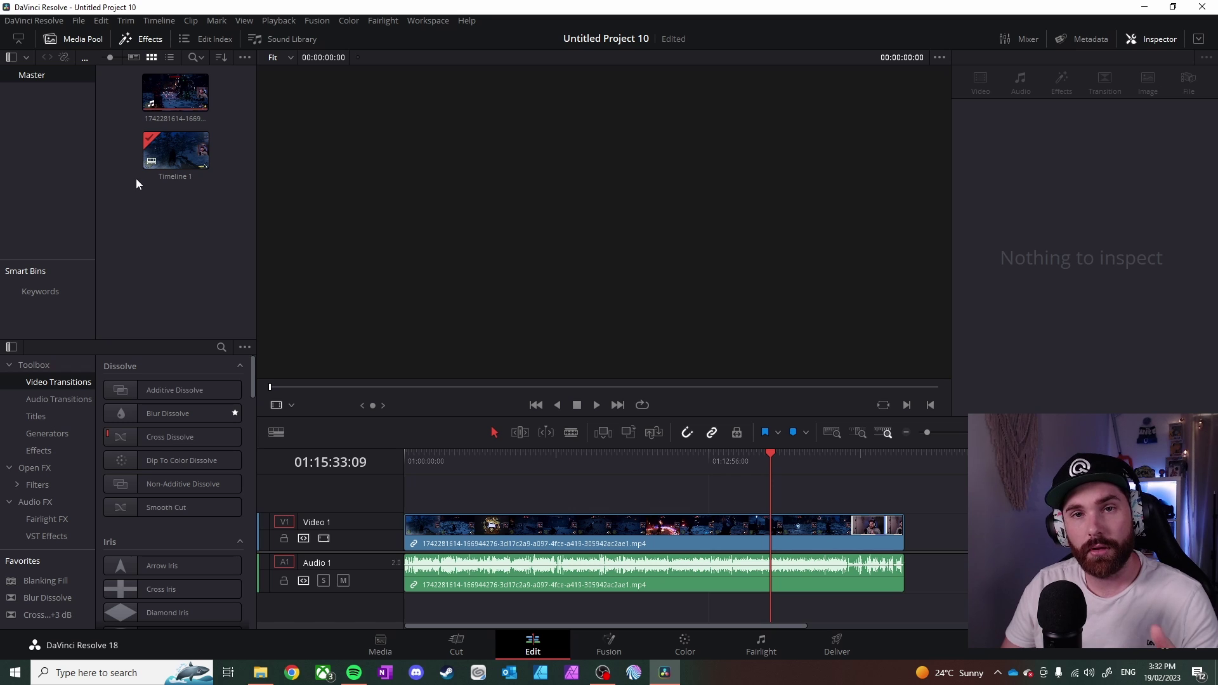
- In the gameplay clip's Clip Attributes, set Video Frame Rate from 59.94 to 60
{"action": "right_click", "coordinate": [192, 96]}
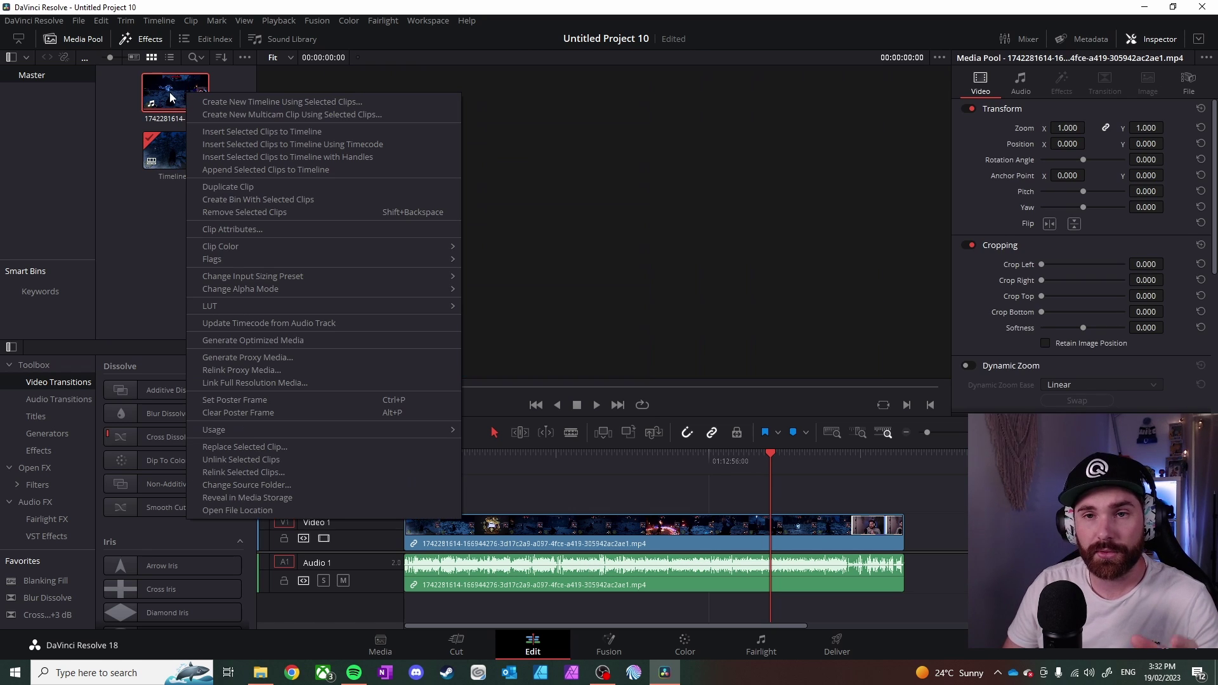
{"action": "right_click", "coordinate": [132, 241]}
{"action": "left_click", "coordinate": [169, 98]}
{"action": "right_click", "coordinate": [169, 97]}
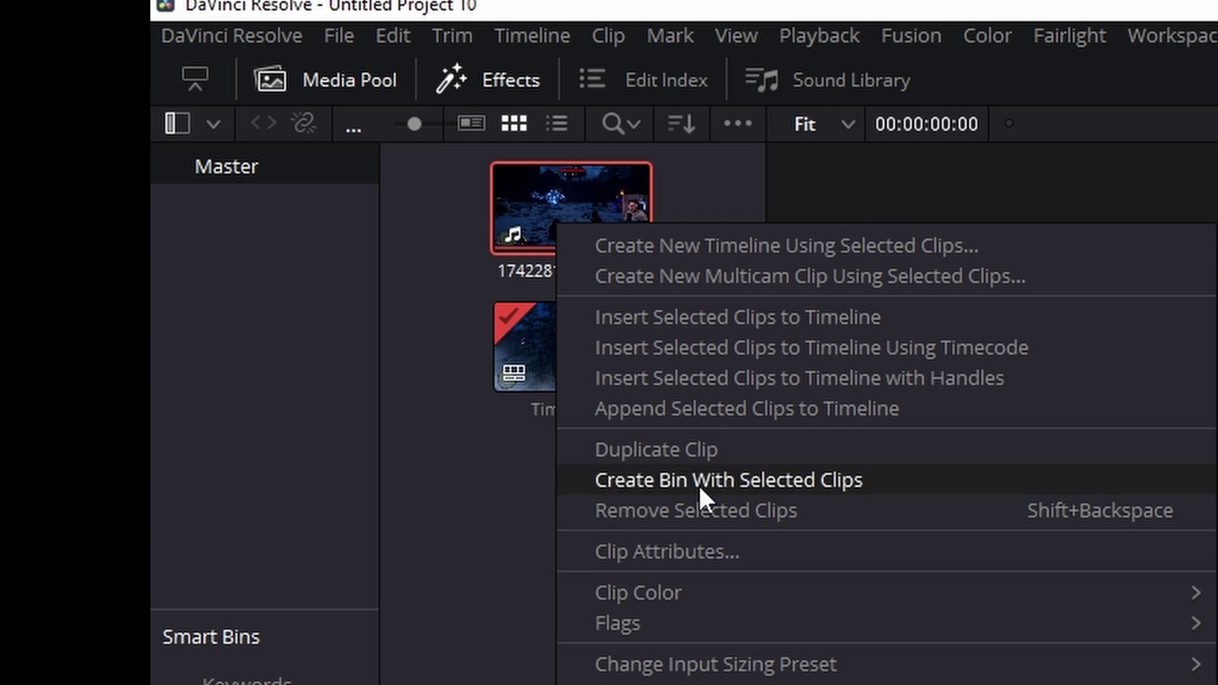
{"action": "left_click", "coordinate": [683, 558]}
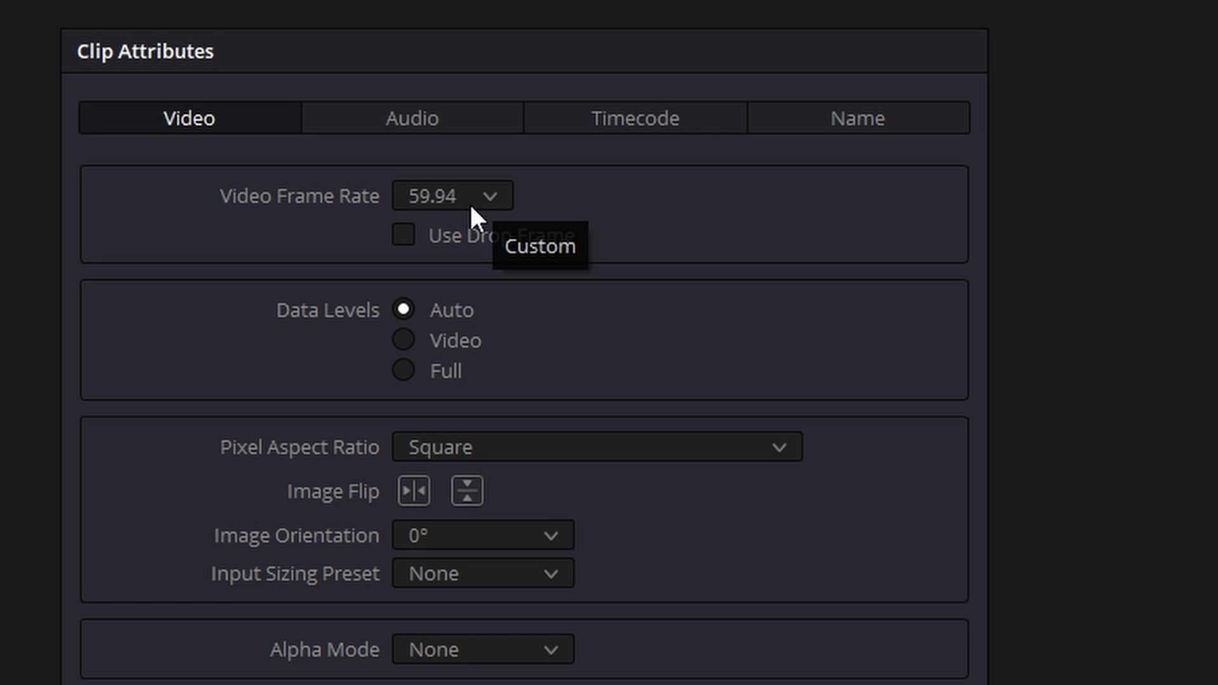
{"action": "left_click", "coordinate": [485, 197]}
{"action": "scroll", "coordinate": [463, 505], "scroll_direction": "down", "scroll_amount": 1}
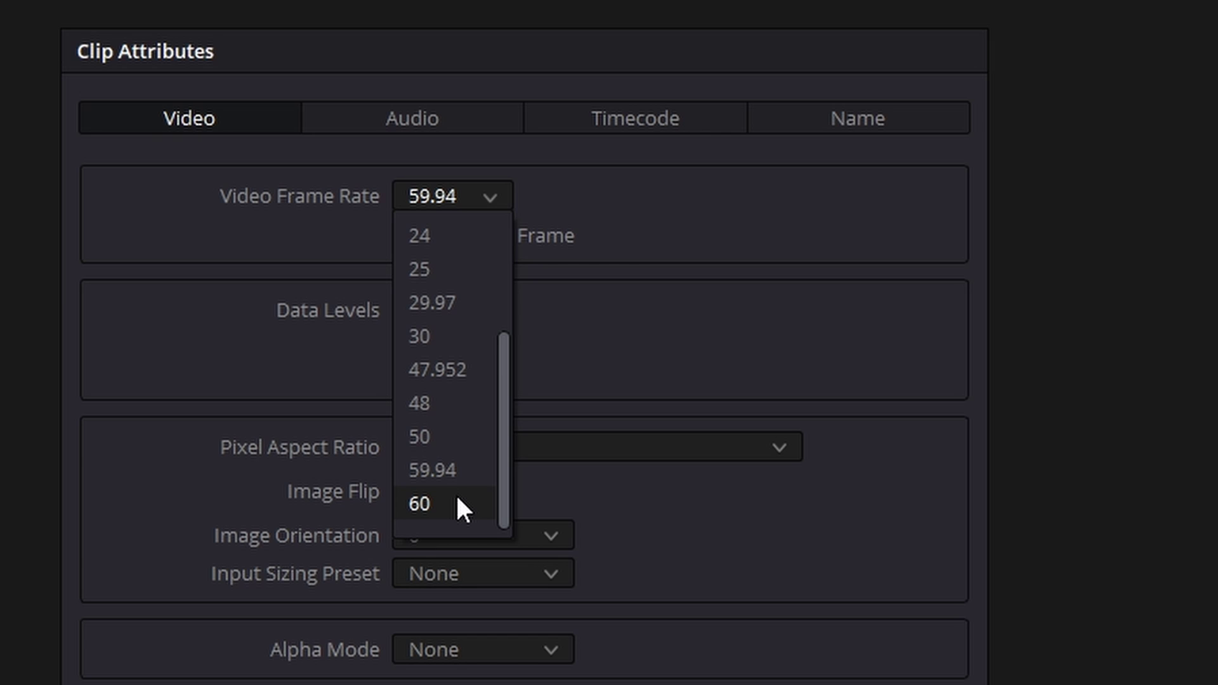
{"action": "left_click", "coordinate": [461, 507]}
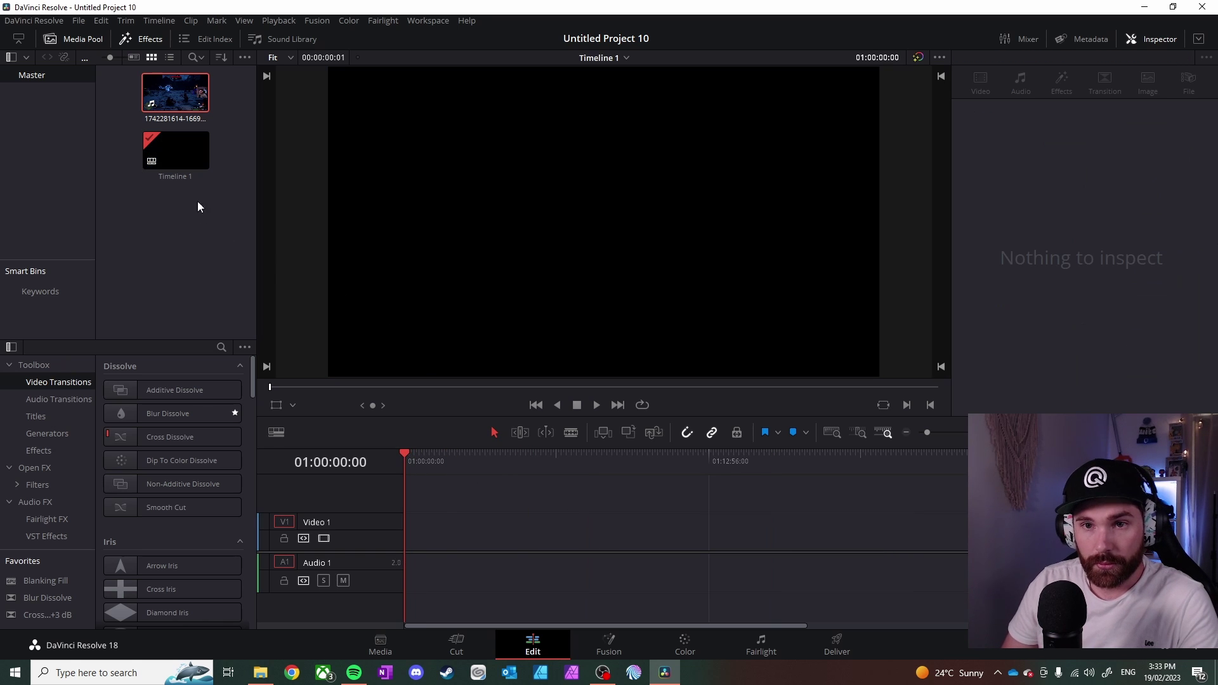
- Place the 60 fps gameplay clip on the empty Timeline 1 and check playback around 01:13
{"action": "left_click_drag", "start_coordinate": [184, 95], "coordinate": [406, 530]}
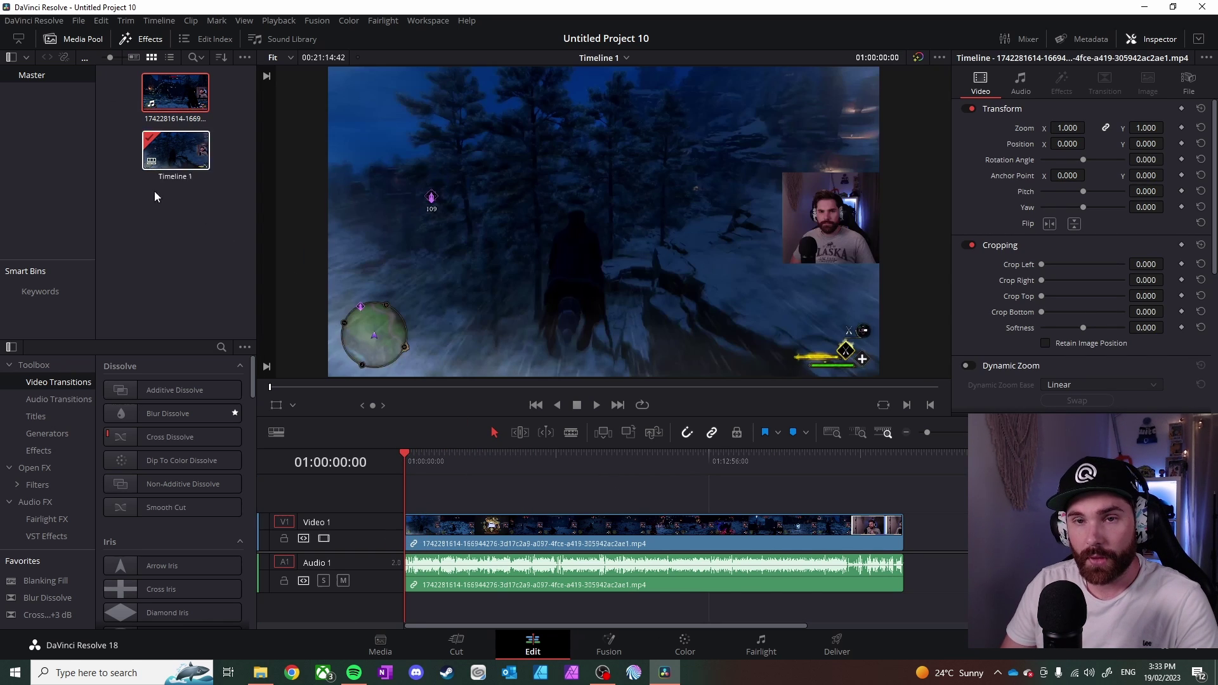
{"action": "left_click", "coordinate": [722, 473]}
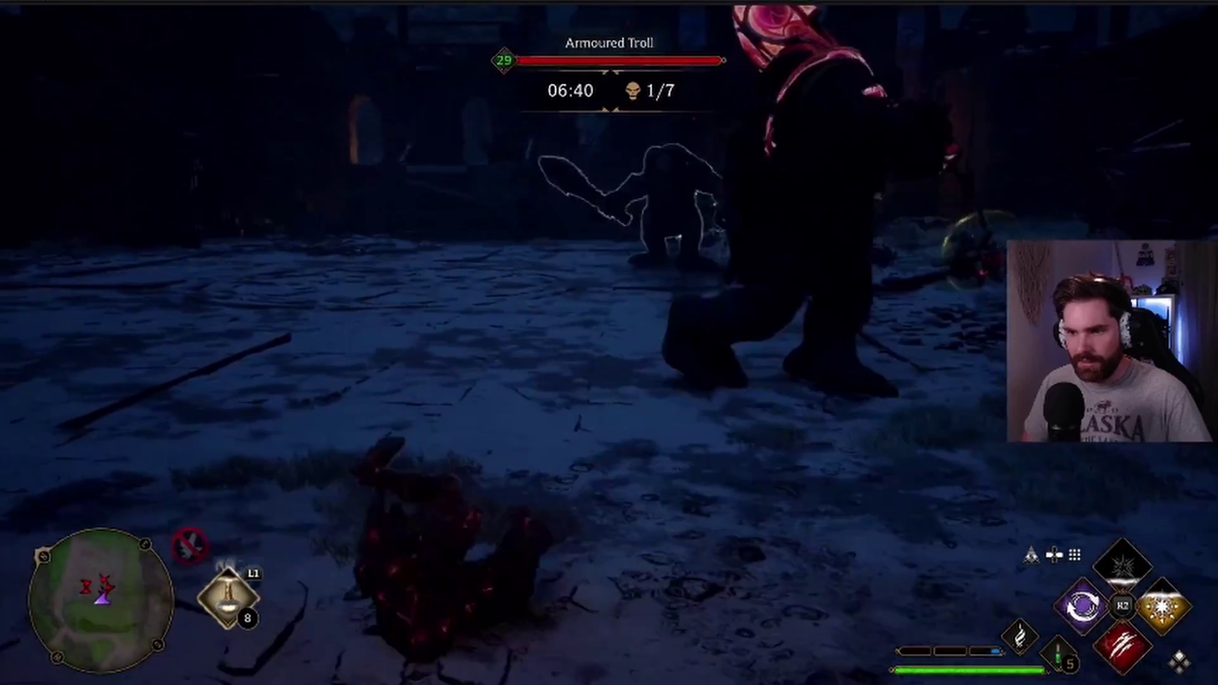